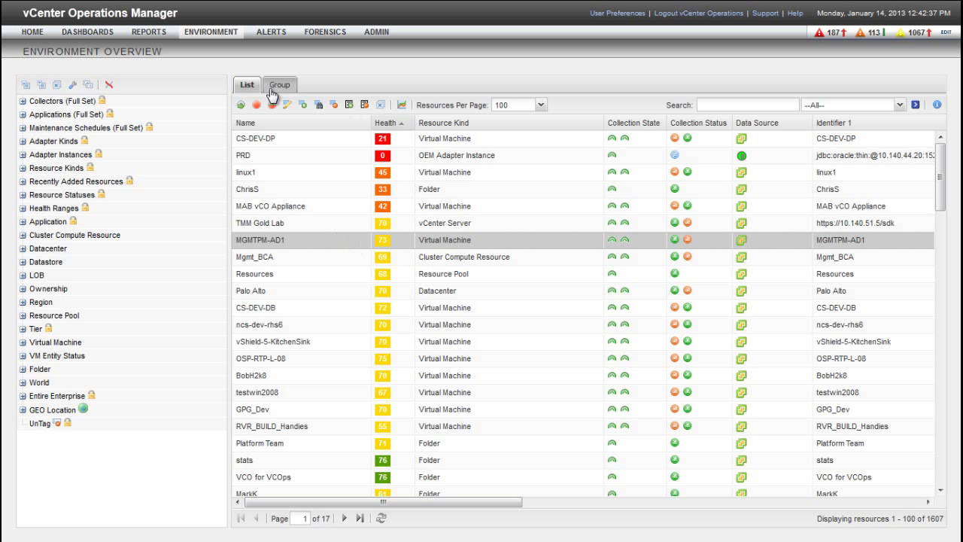
Open Manage Attribute Packages from Environment > Configuration and expand the Adapter Kind list.
{"action": "mouse_move", "coordinate": [223, 42]}
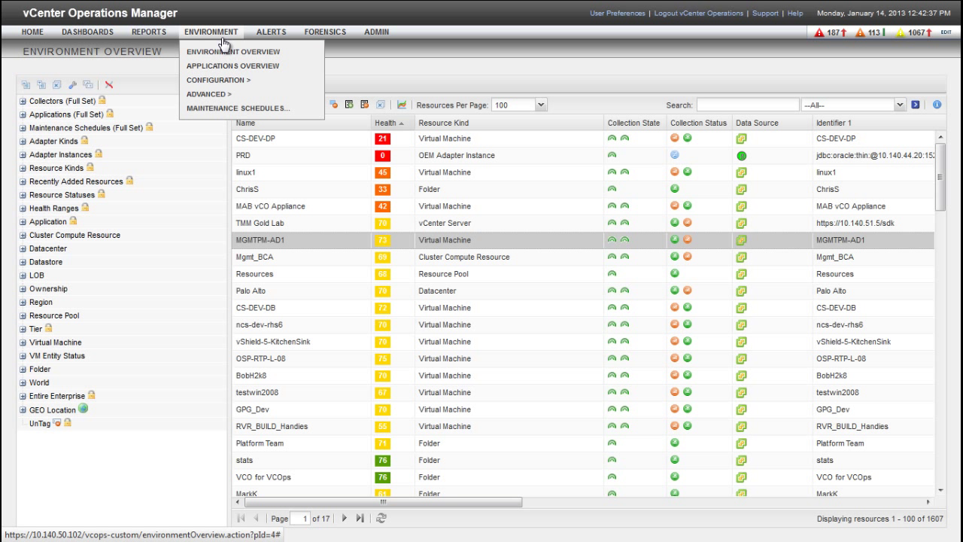
{"action": "mouse_move", "coordinate": [226, 81]}
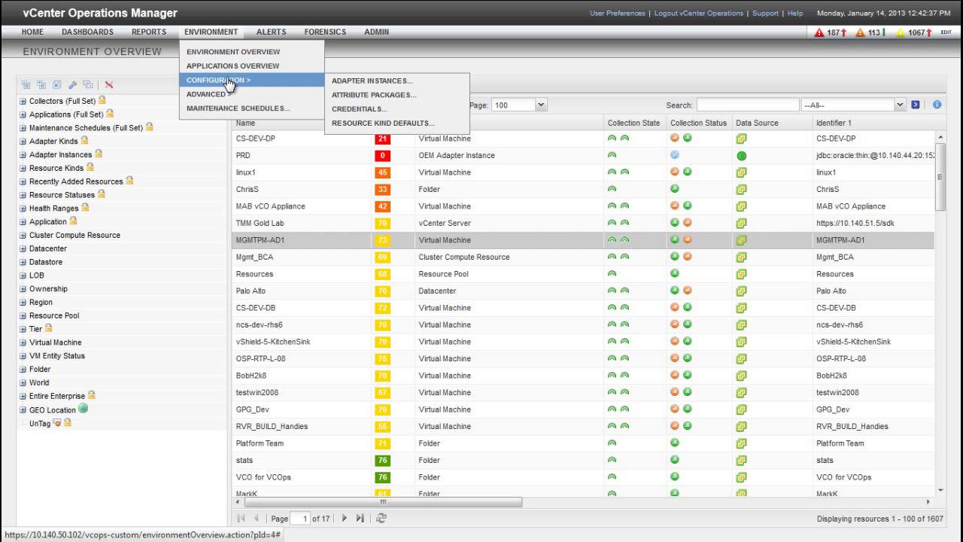
{"action": "left_click", "coordinate": [363, 96]}
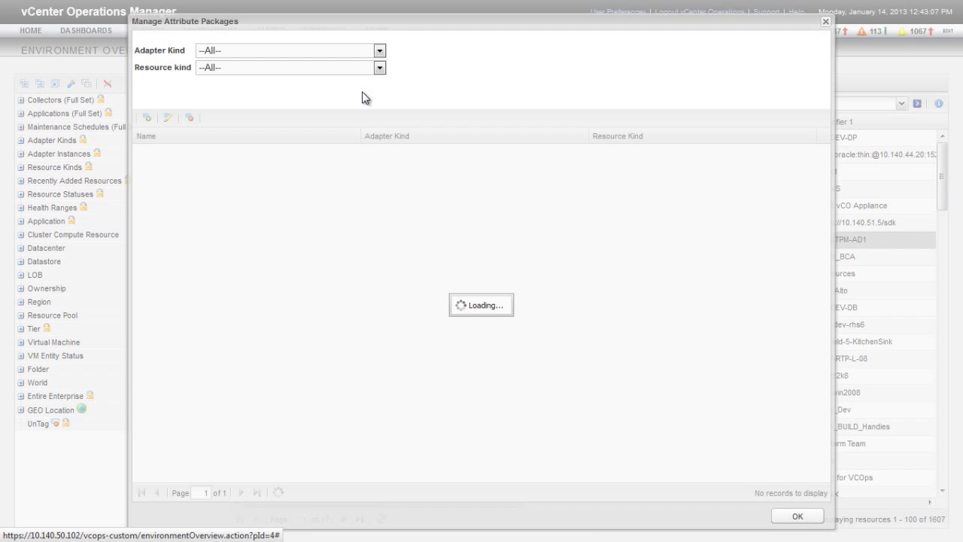
{"action": "left_click", "coordinate": [379, 51]}
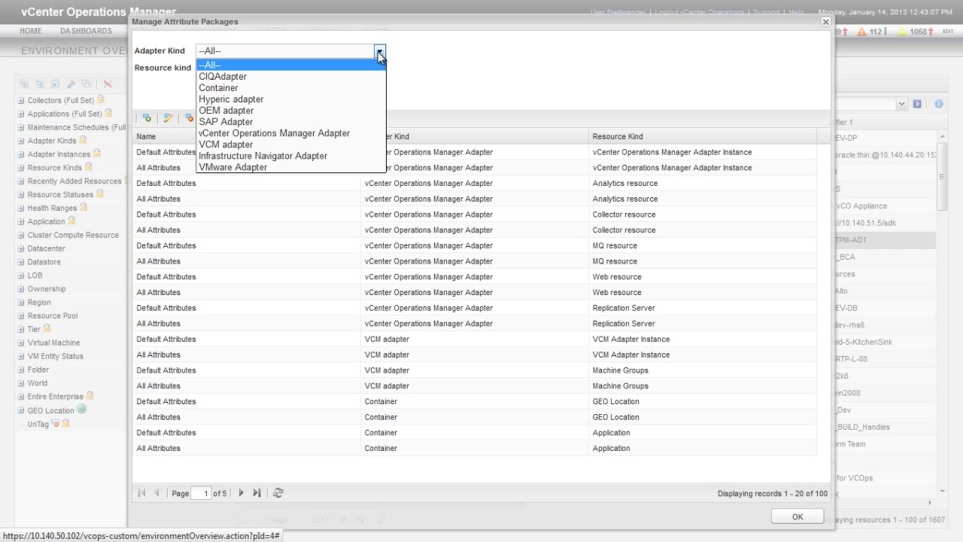
Filter the packages to Adapter Kind VMware Adapter and Resource Kind Virtual Machine.
{"action": "left_click", "coordinate": [251, 167]}
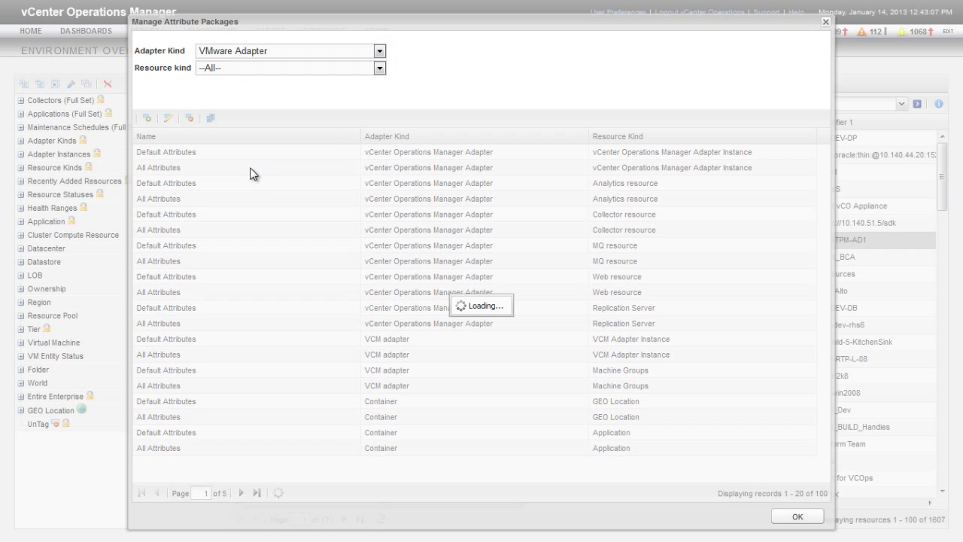
{"action": "left_click", "coordinate": [379, 67]}
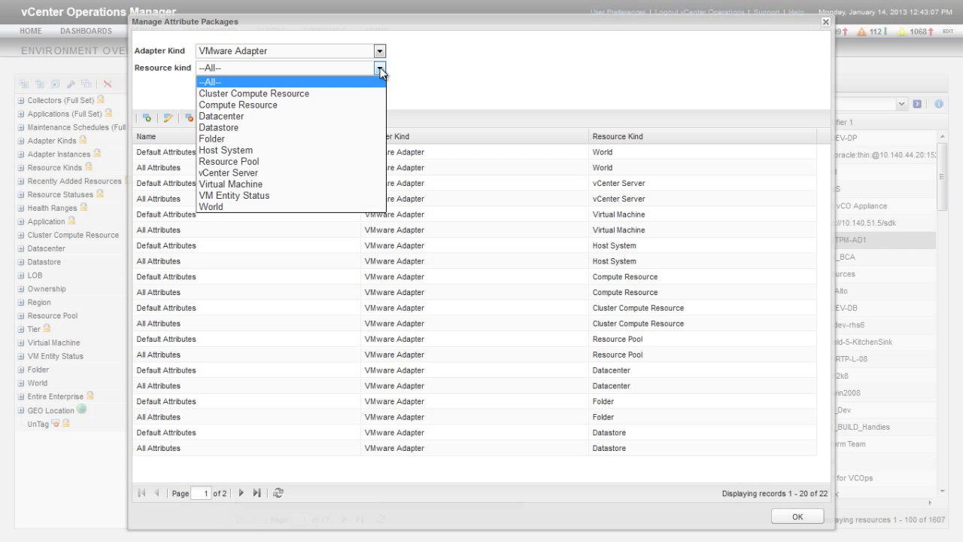
{"action": "left_click", "coordinate": [229, 184]}
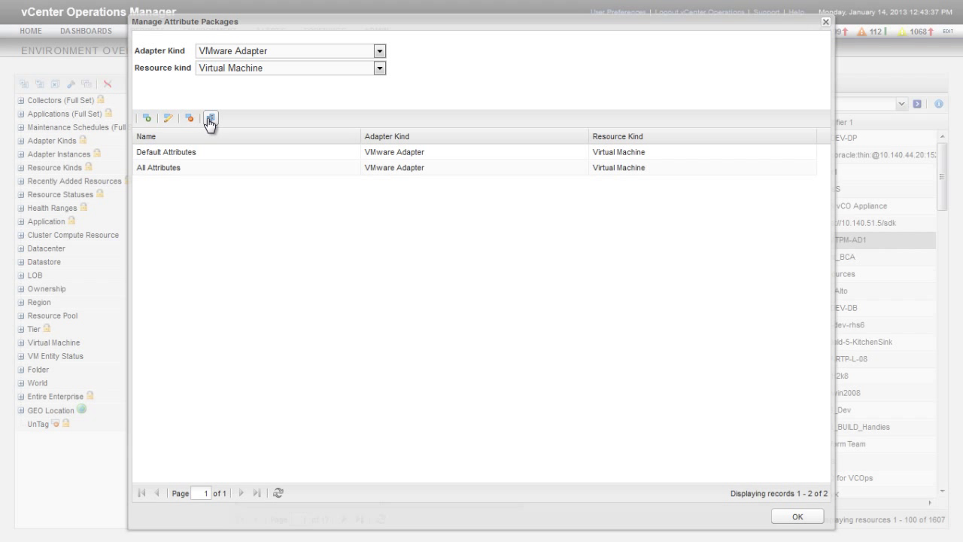
Edit the All Attributes package and expand its Datastore attribute group.
{"action": "left_click", "coordinate": [190, 172]}
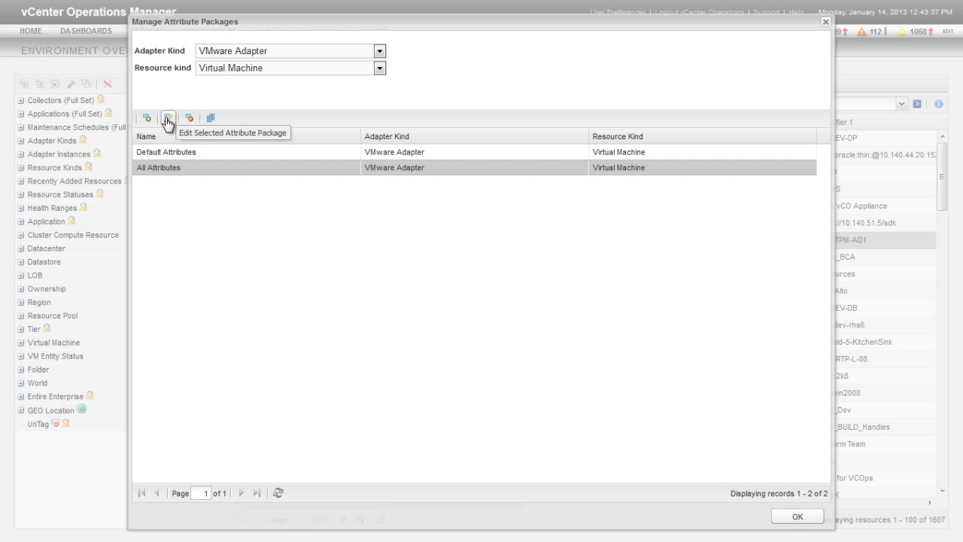
{"action": "left_click", "coordinate": [167, 123]}
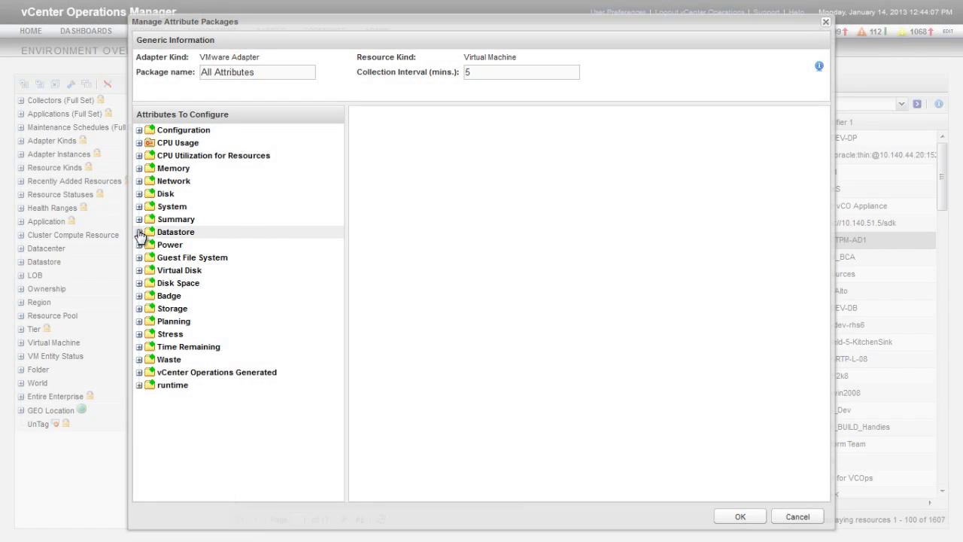
{"action": "left_click", "coordinate": [138, 232]}
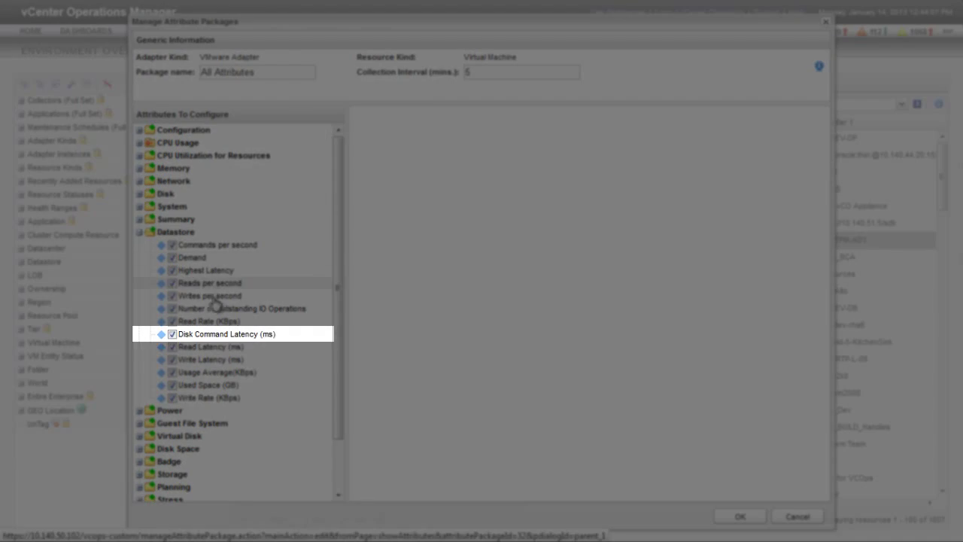
Select Datastore's Disk Command Latency (ms) attribute to show its settings.
{"action": "left_click", "coordinate": [214, 333]}
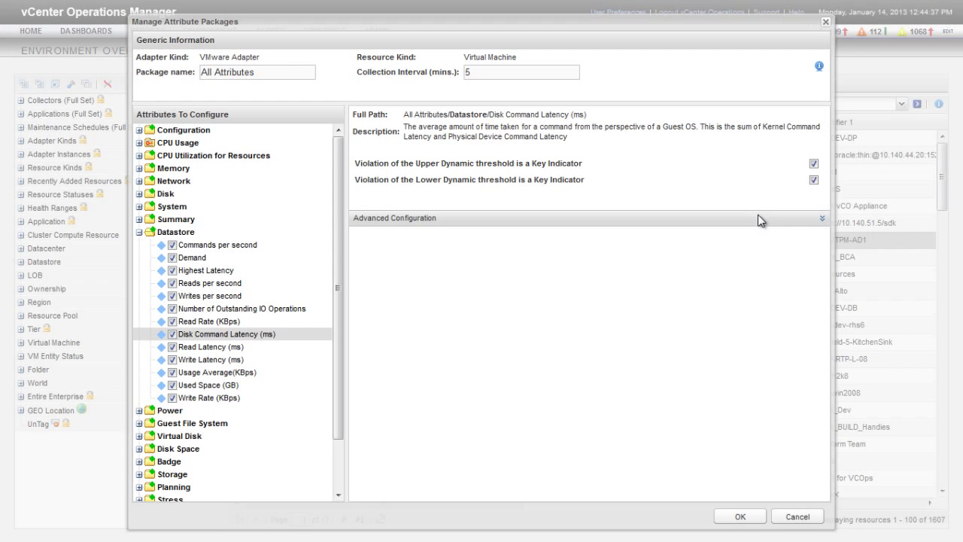
In Advanced Configuration, set the first hard threshold to Immediate with operator > and value 10.
{"action": "left_click", "coordinate": [823, 219]}
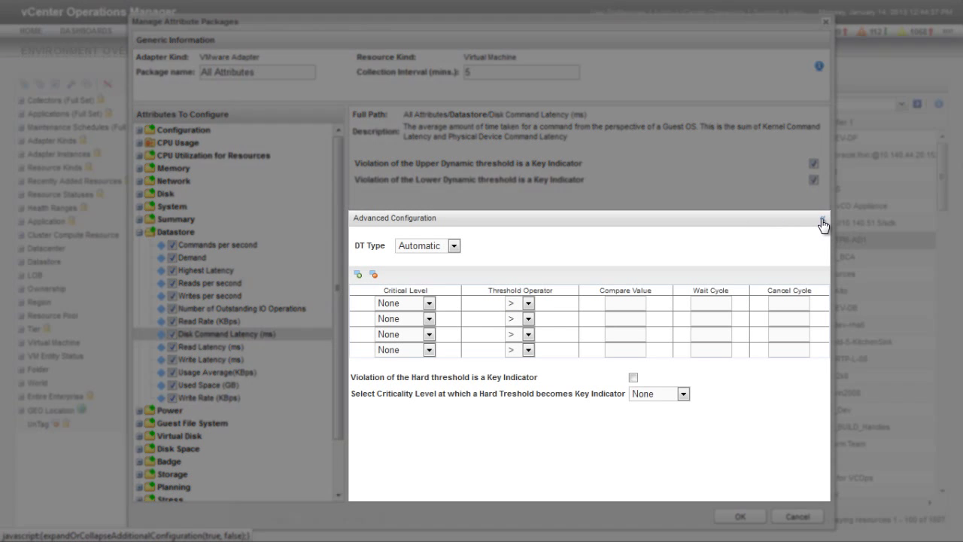
{"action": "left_click", "coordinate": [428, 303]}
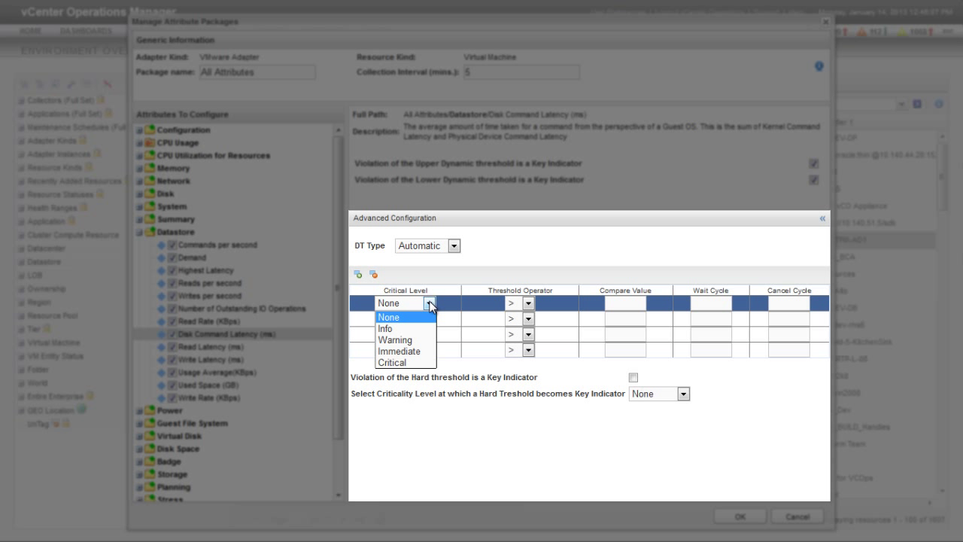
{"action": "left_click", "coordinate": [406, 351]}
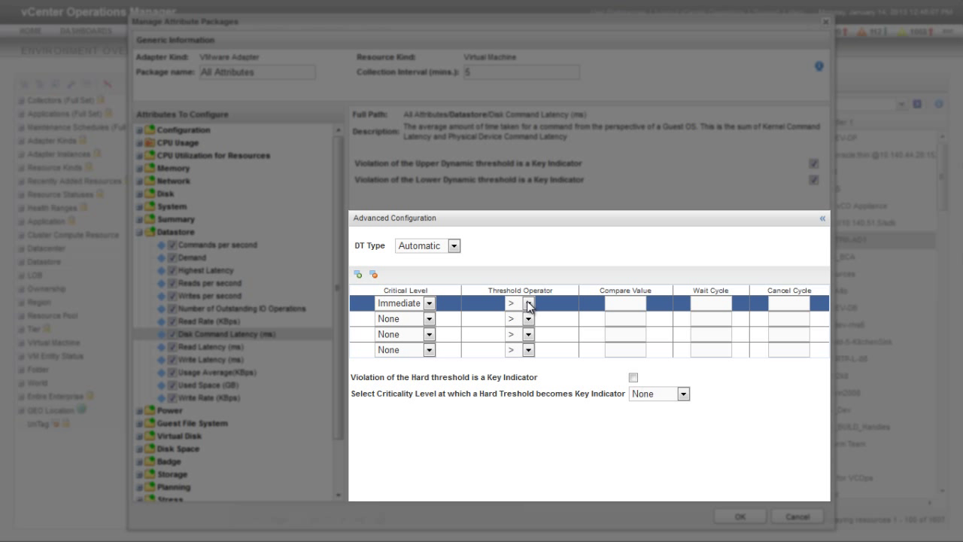
{"action": "left_click", "coordinate": [529, 303]}
{"action": "left_click", "coordinate": [639, 304]}
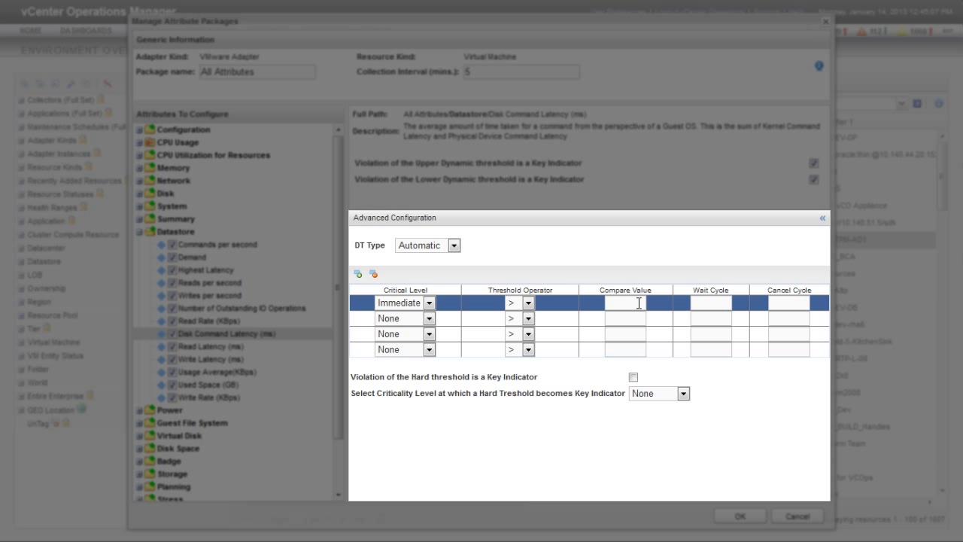
{"action": "type", "text": "10"}
Give the Immediate threshold wait cycle 2 and cancel cycle 1.
{"action": "left_click", "coordinate": [705, 302]}
{"action": "type", "text": "2"}
{"action": "type", "text": "1"}
{"action": "left_click", "coordinate": [420, 320]}
Set the second threshold to Critical, value 20, wait cycle 2, cancel cycle 1.
{"action": "left_click", "coordinate": [407, 376]}
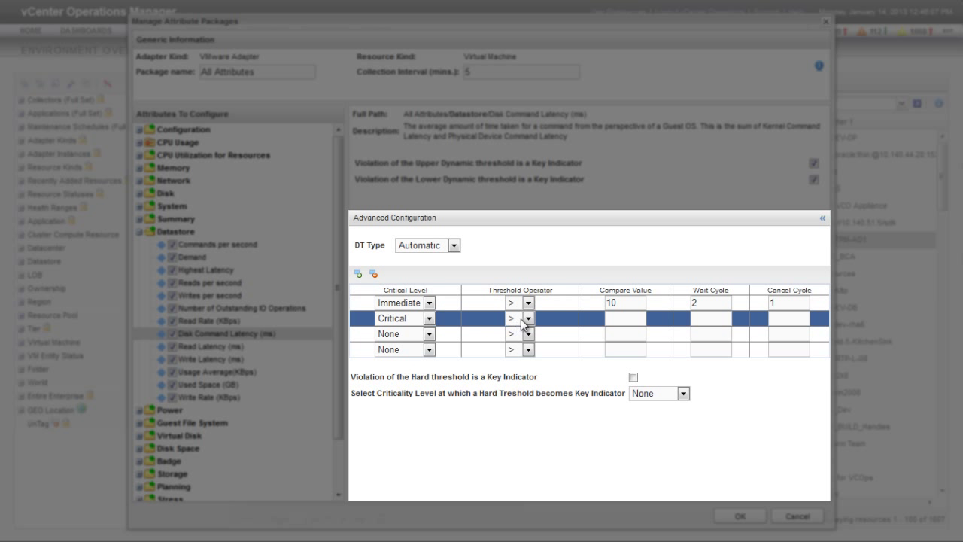
{"action": "left_click", "coordinate": [623, 318]}
{"action": "type", "text": "20"}
{"action": "left_click", "coordinate": [710, 322]}
{"action": "type", "text": "2"}
{"action": "type", "text": "1"}
Make hard-threshold violations a Critical-level key indicator and save the package.
{"action": "left_click", "coordinate": [633, 378]}
{"action": "left_click", "coordinate": [665, 397]}
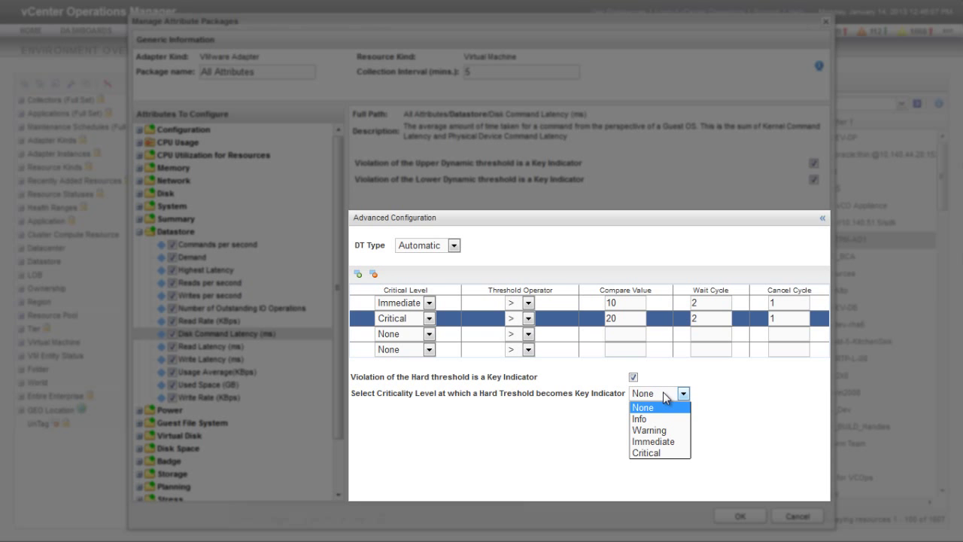
{"action": "left_click", "coordinate": [654, 452]}
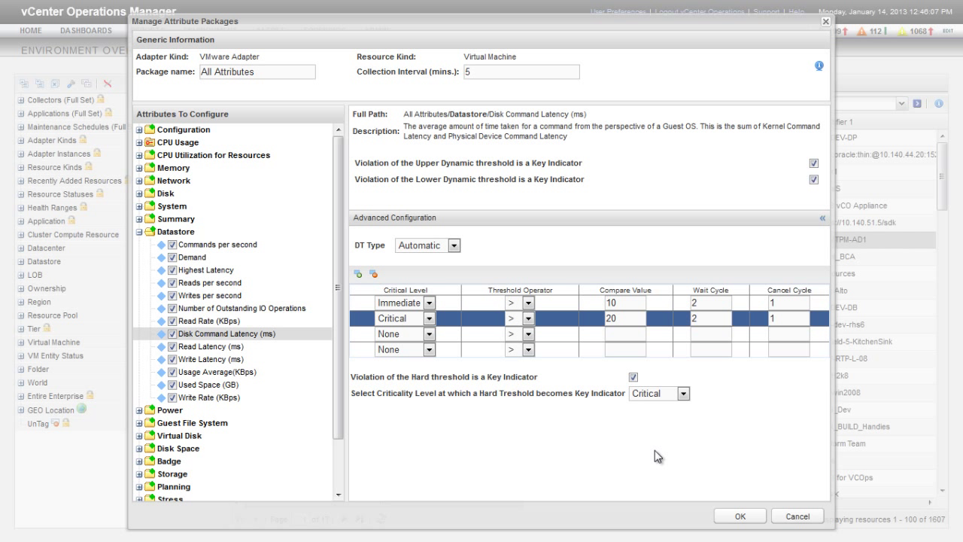
{"action": "left_click", "coordinate": [740, 517]}
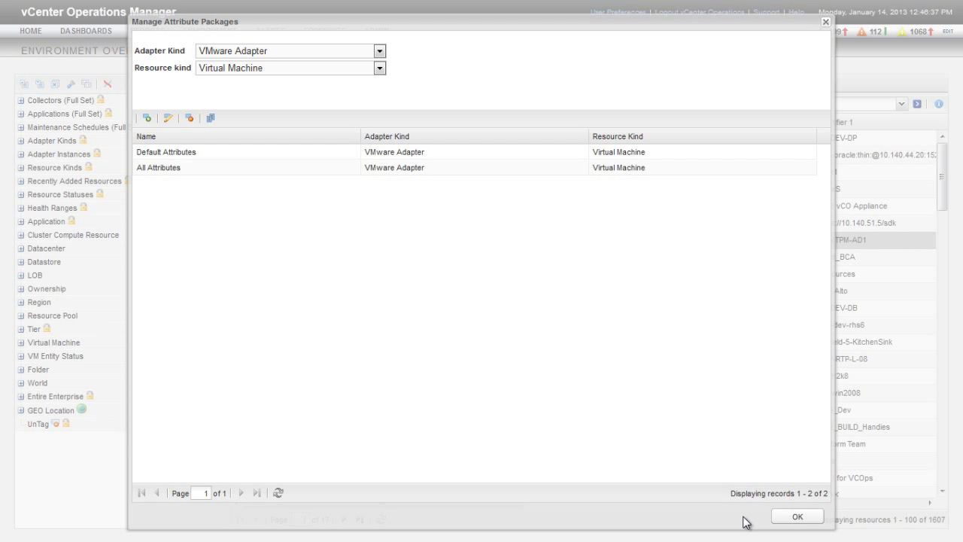
Reopen All Attributes and expand Datastore to check Disk Command Latency's thresholds.
{"action": "double_click", "coordinate": [155, 167]}
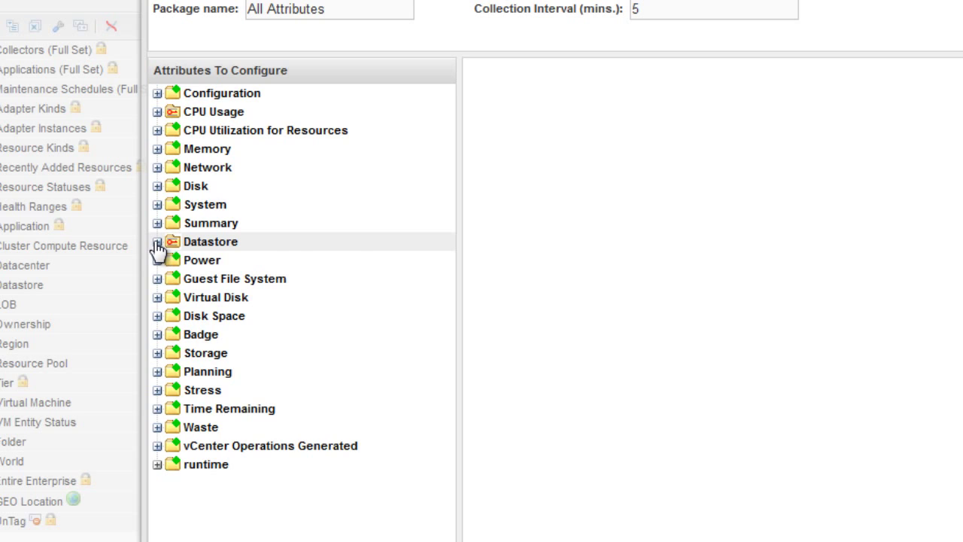
{"action": "left_click", "coordinate": [157, 242]}
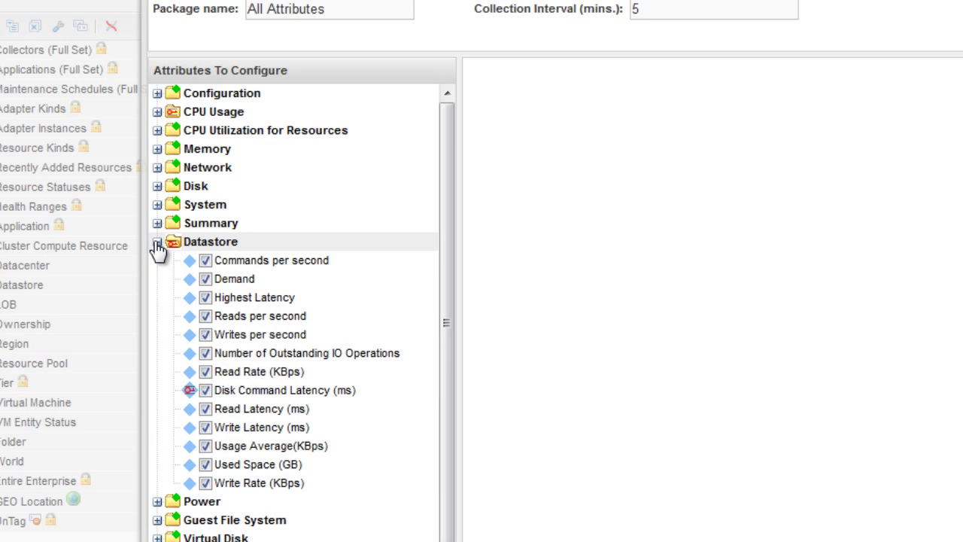